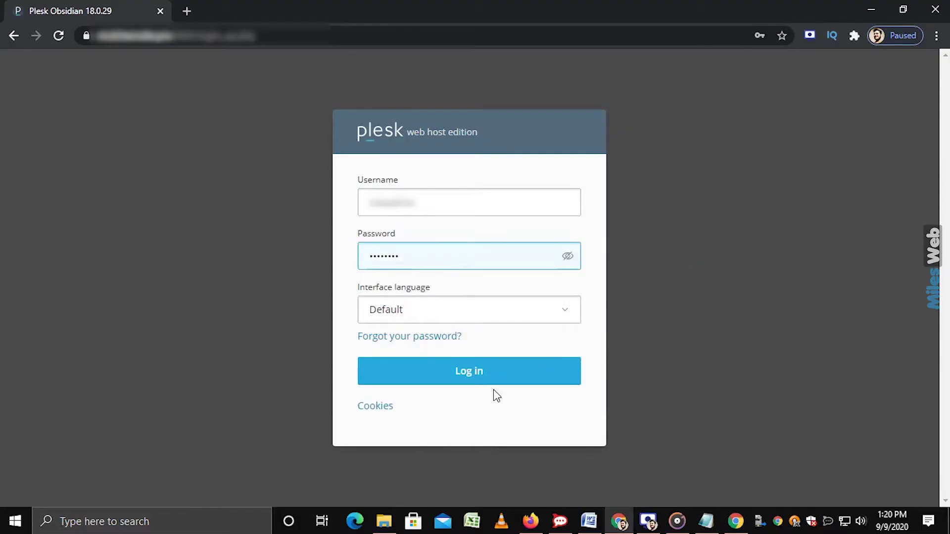
Log in to Plesk with the pre-filled credentials to reach Websites & Domains.
left_click(471, 376)
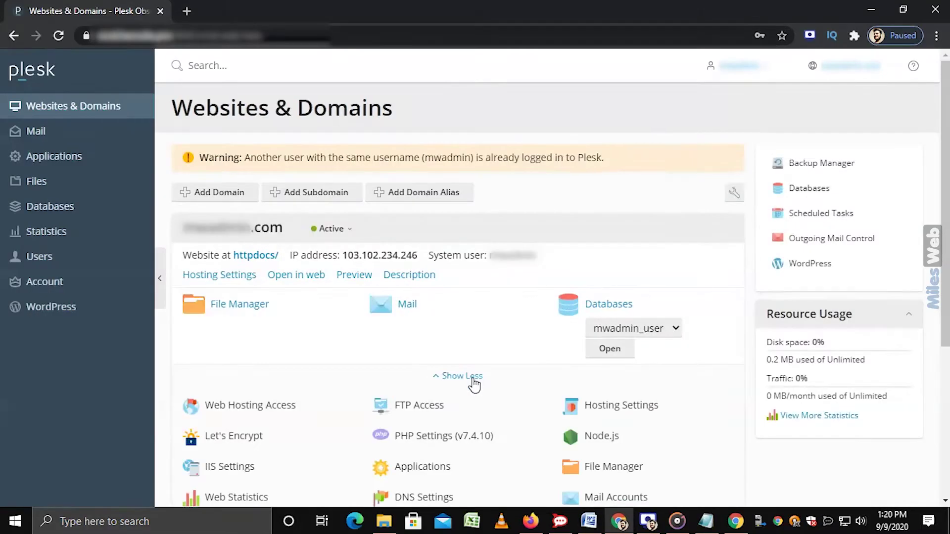
Open the subscription's Backup Manager and start a new backup.
left_click(792, 164)
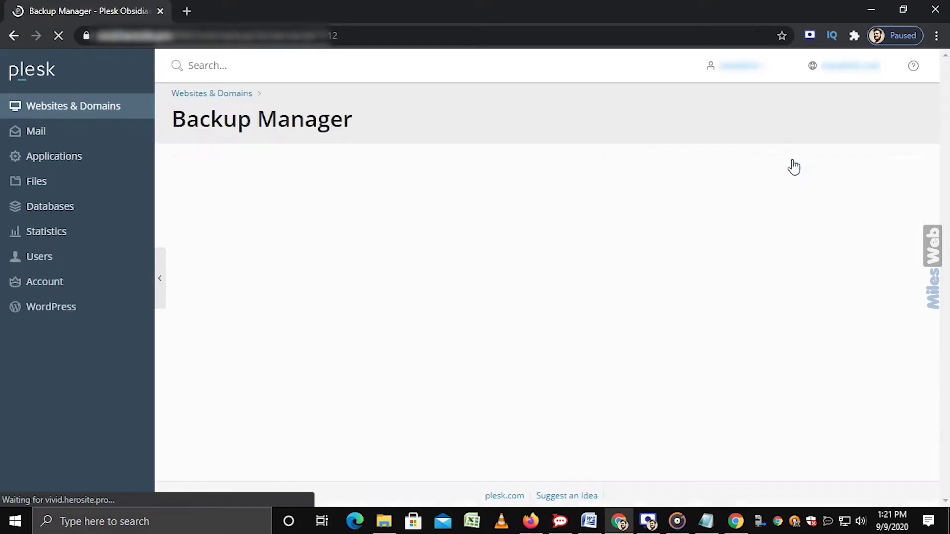
left_click(208, 173)
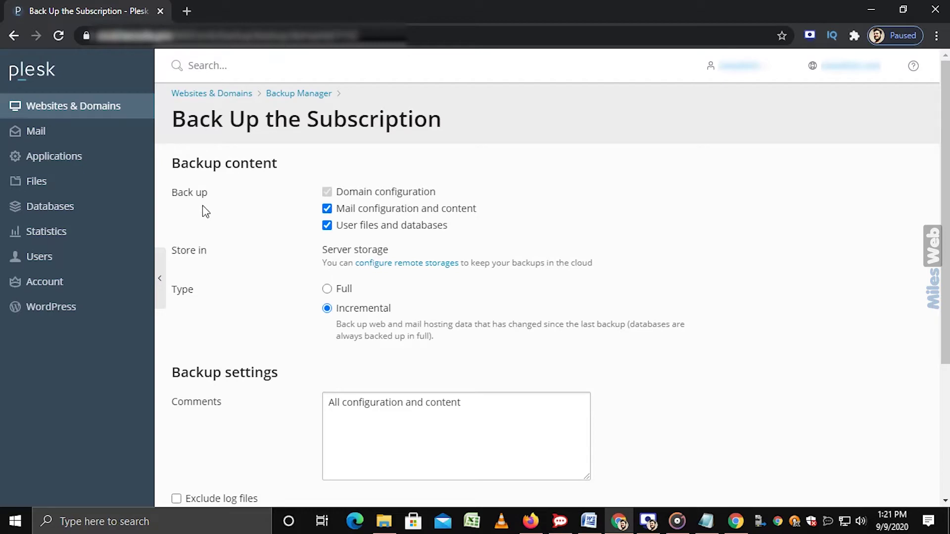
Review the selected content options: domain configuration, mail configuration and content, user files and databases.
left_click_drag(339, 194, 438, 195)
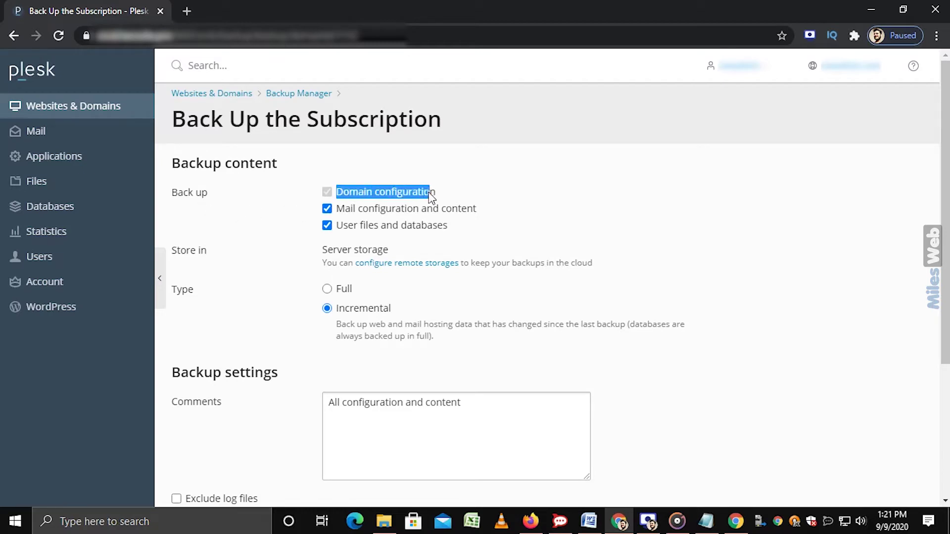
left_click(440, 197)
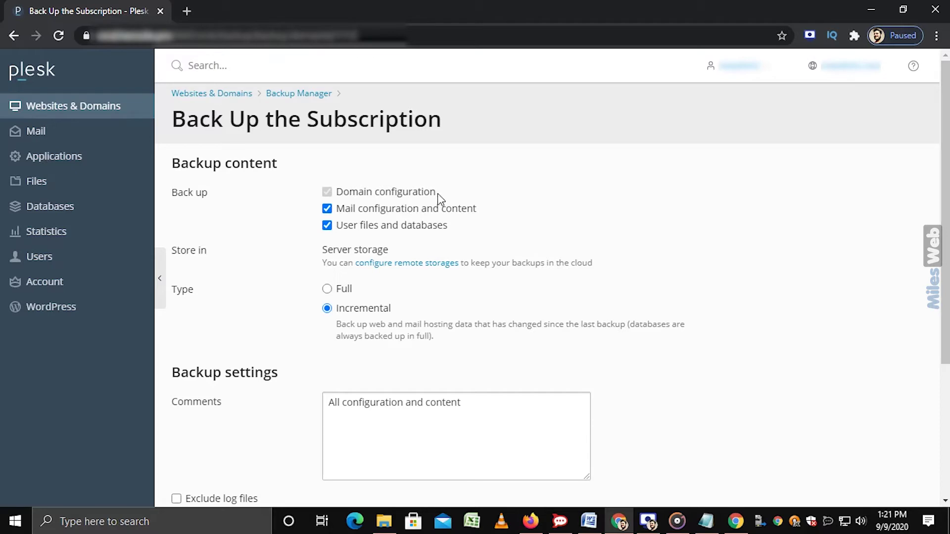
left_click_drag(339, 212, 480, 214)
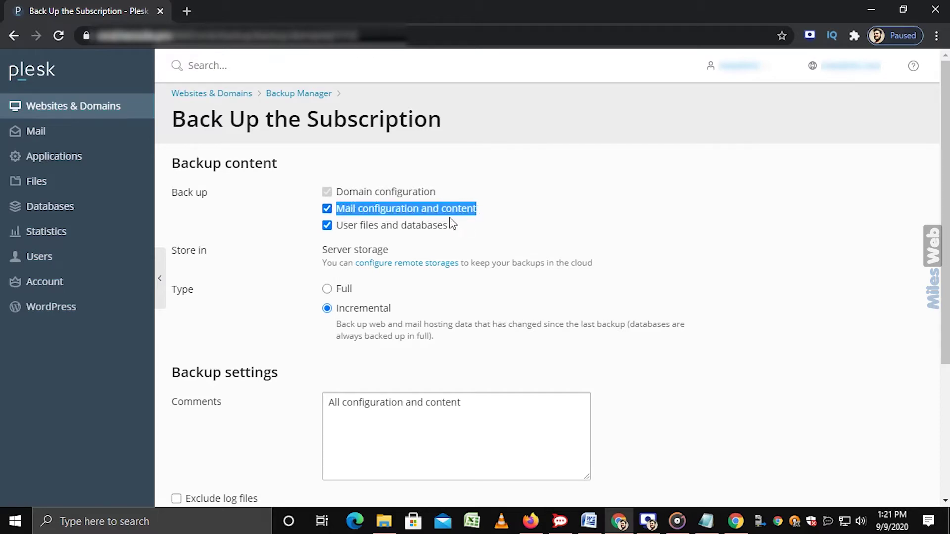
left_click_drag(335, 226, 441, 228)
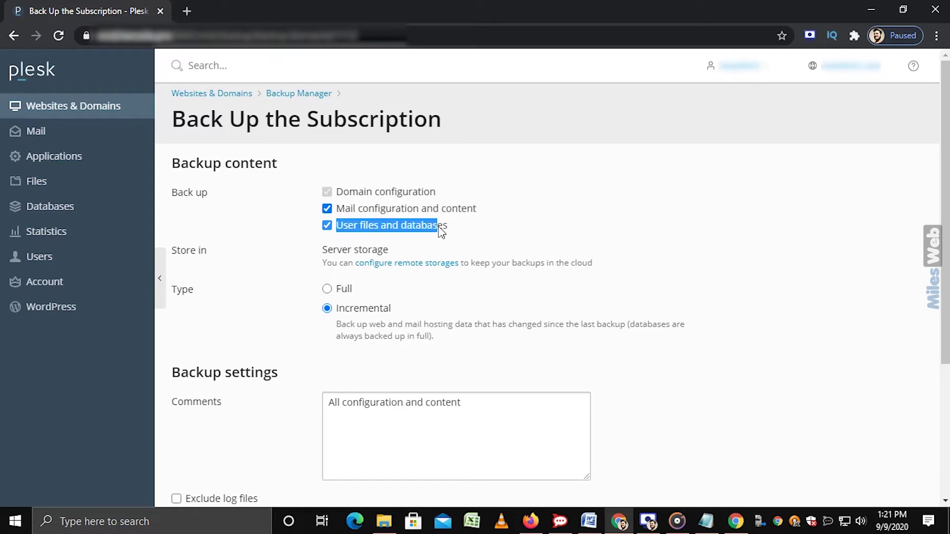
left_click(452, 235)
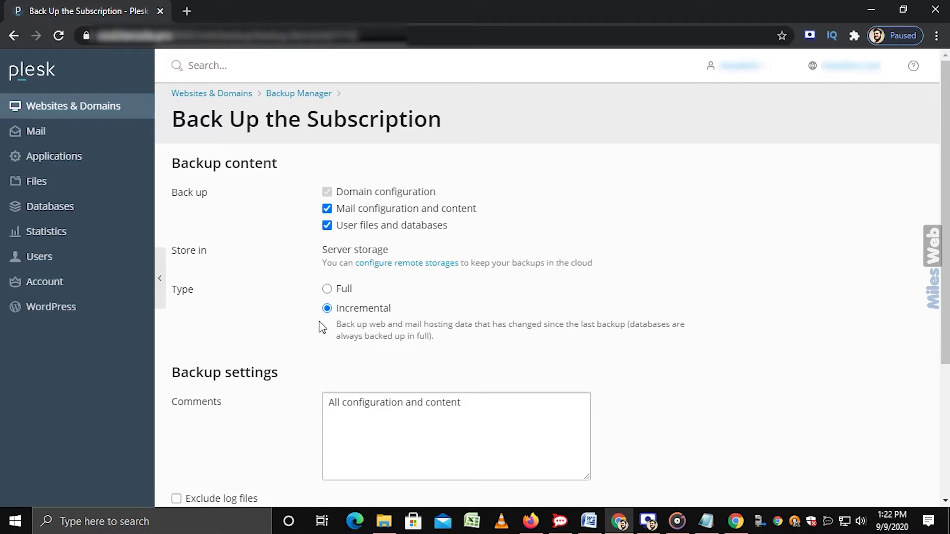
scroll(315, 327, "down", 1)
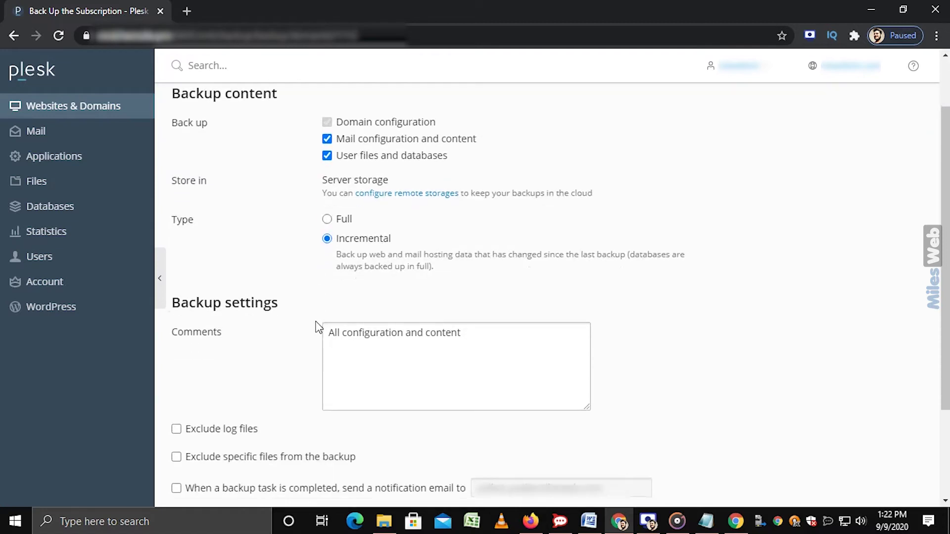
scroll(314, 327, "down", 1)
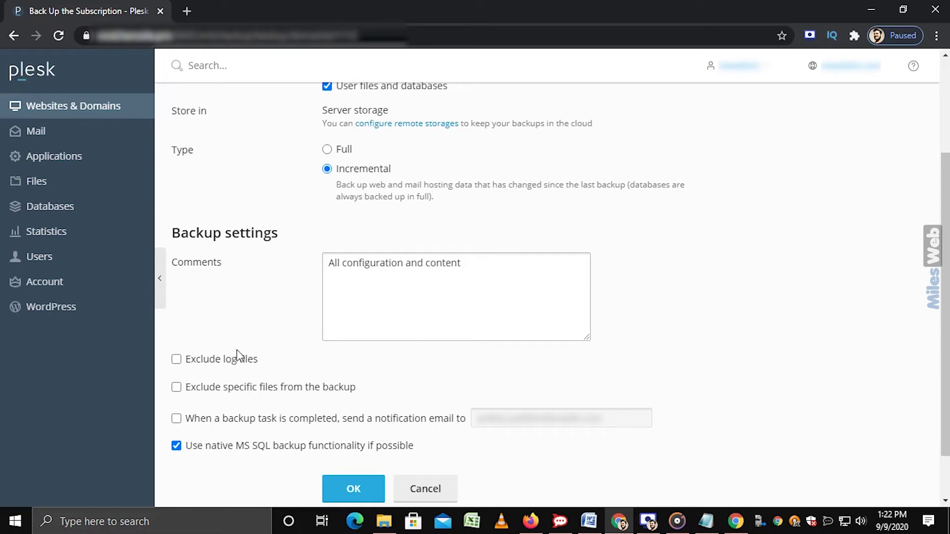
Tick Exclude log files and submit the subscription backup.
left_click_drag(186, 360, 260, 361)
left_click(260, 361)
left_click(353, 488)
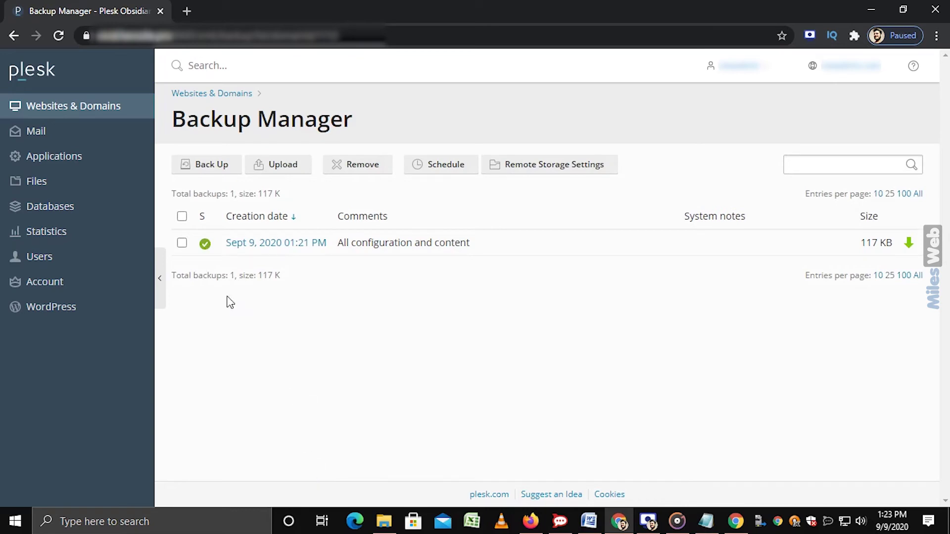
Check the new 117 KB backup entry and its creation date in Backup Manager.
left_click_drag(205, 248, 333, 249)
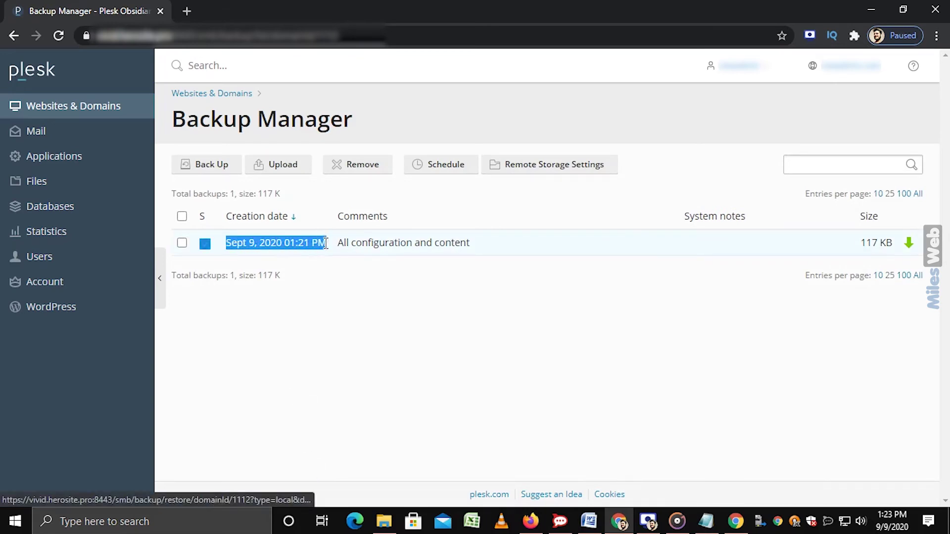
left_click(333, 276)
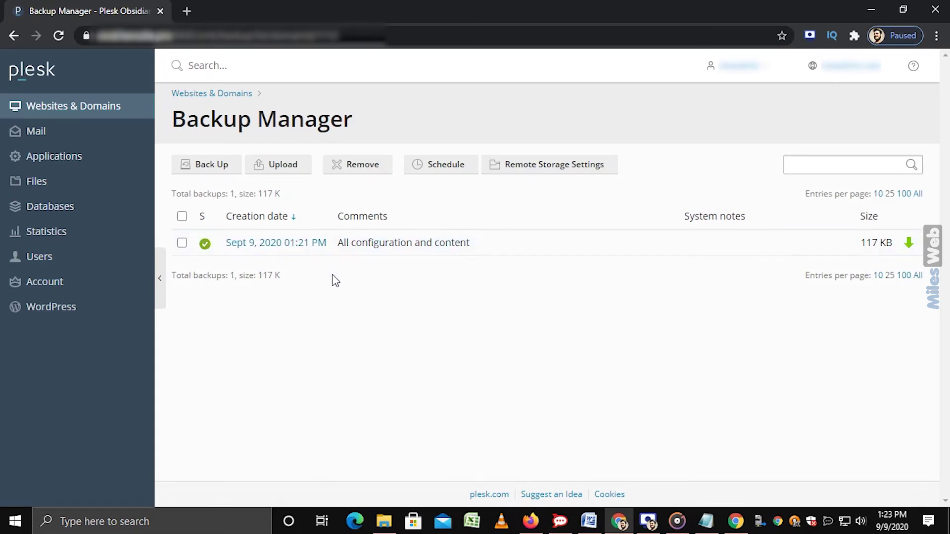